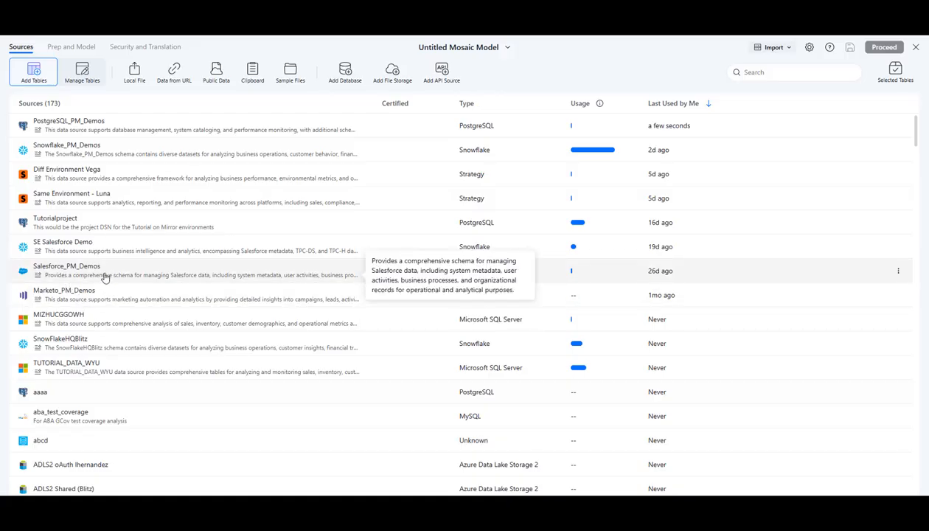
Add PM_DEMO_DIM_SALES_CHANNEL_KFR and PM_DEMO_DIM_STORE_KFR from the tpch schema of PostgreSQL_PM_Demos and preview both tables.
click(144, 130)
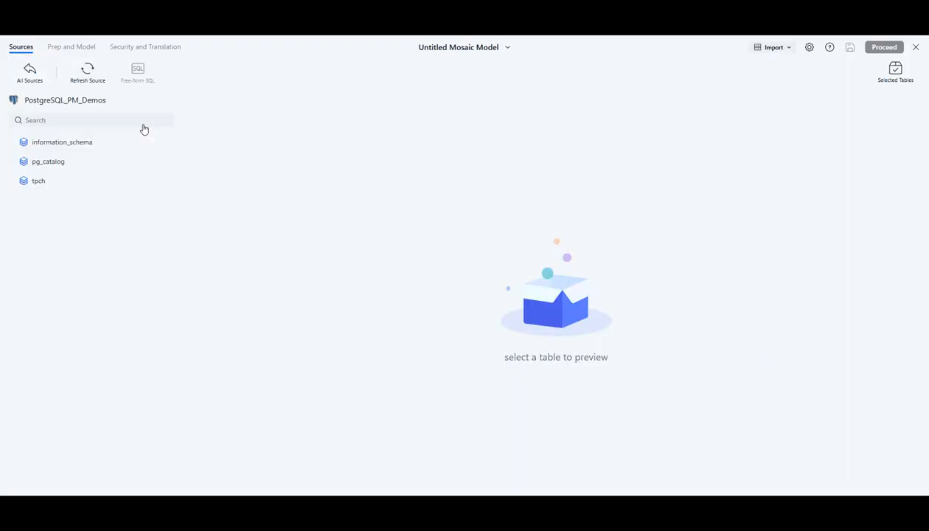
click(80, 185)
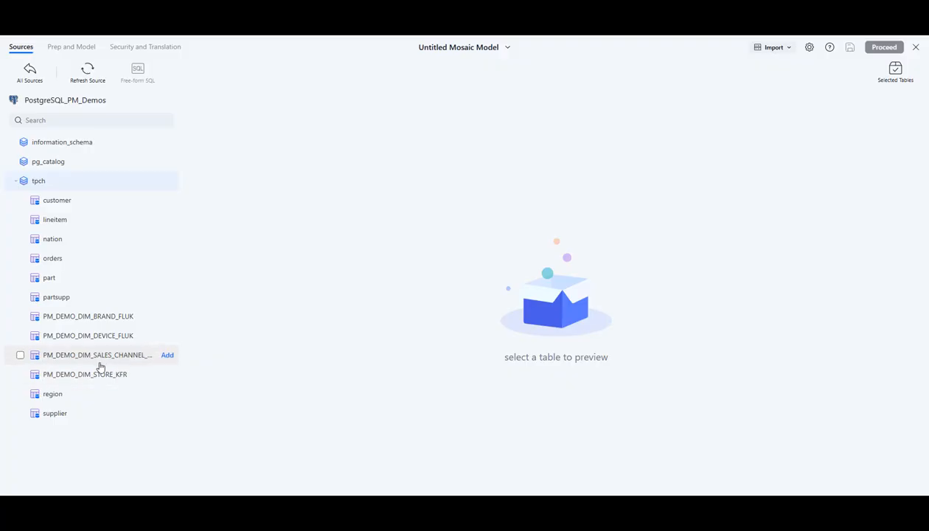
click(21, 355)
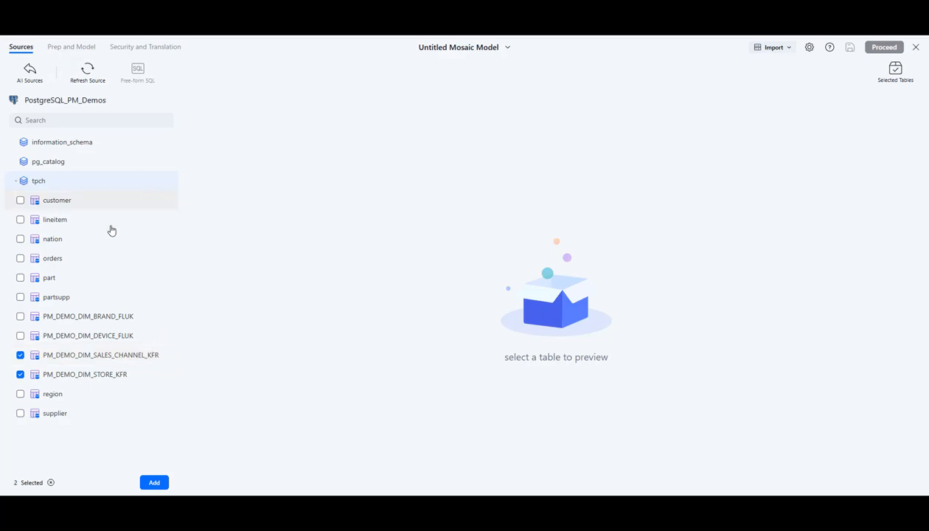
click(133, 356)
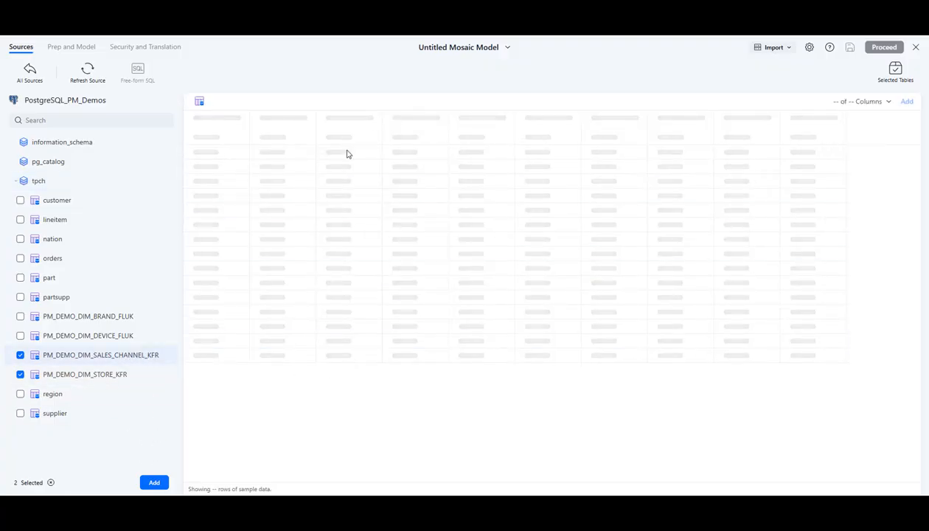
click(155, 483)
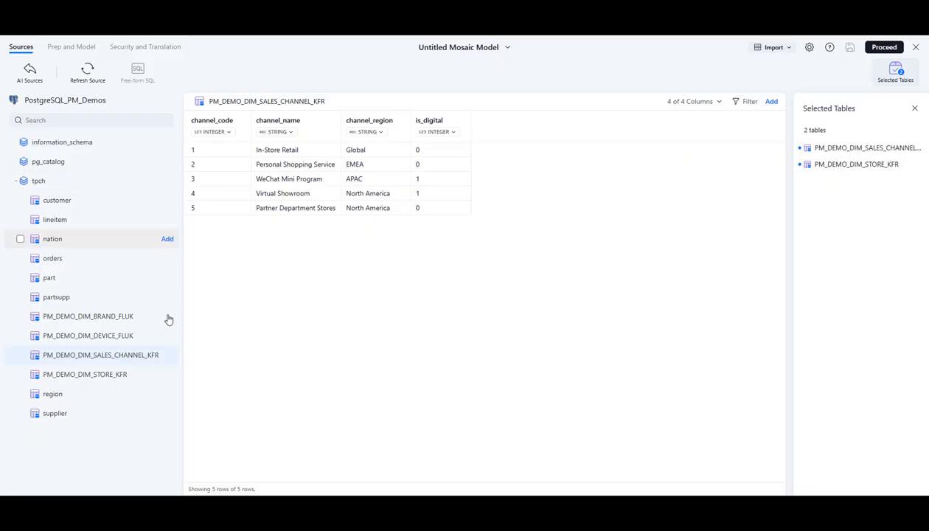
click(131, 378)
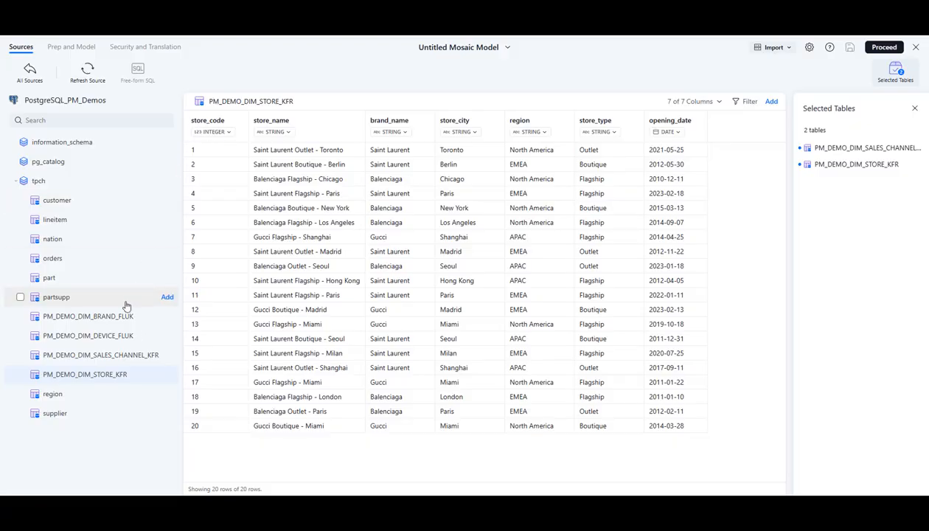
click(134, 359)
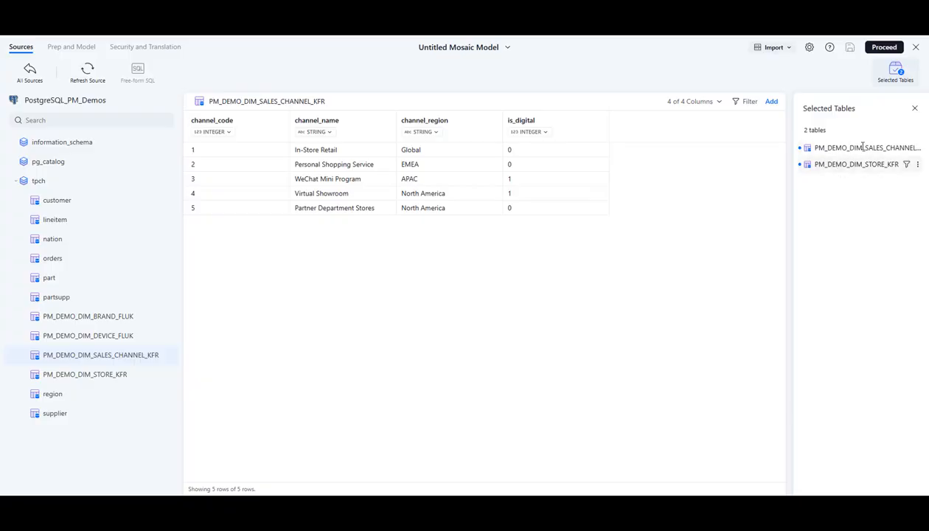
Return to all sources, open the MCI_DEMO schema of Snowflake_PM_Demos and search its tables for "KFR".
click(28, 72)
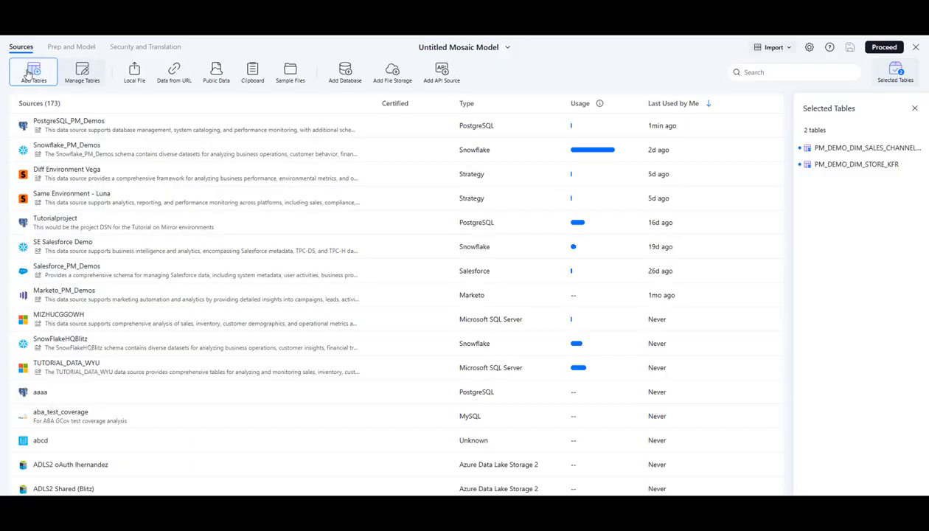
click(93, 152)
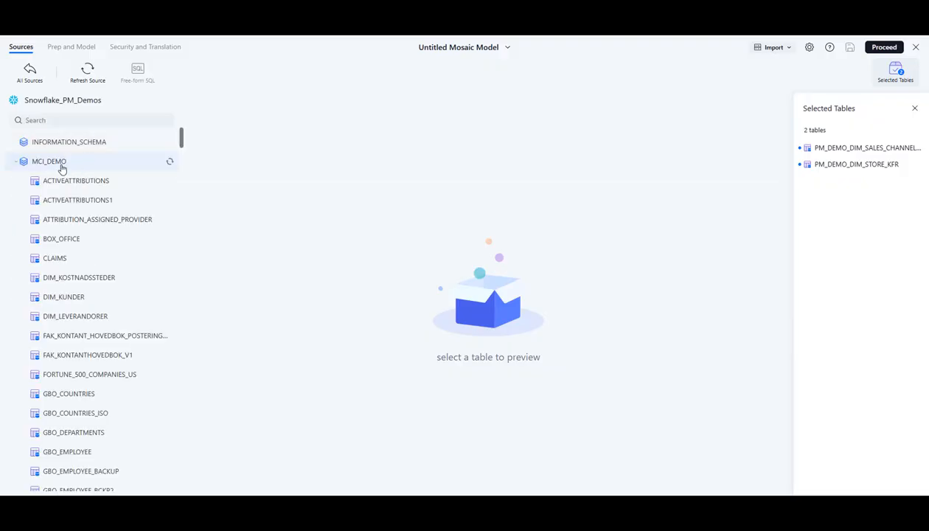
click(113, 117)
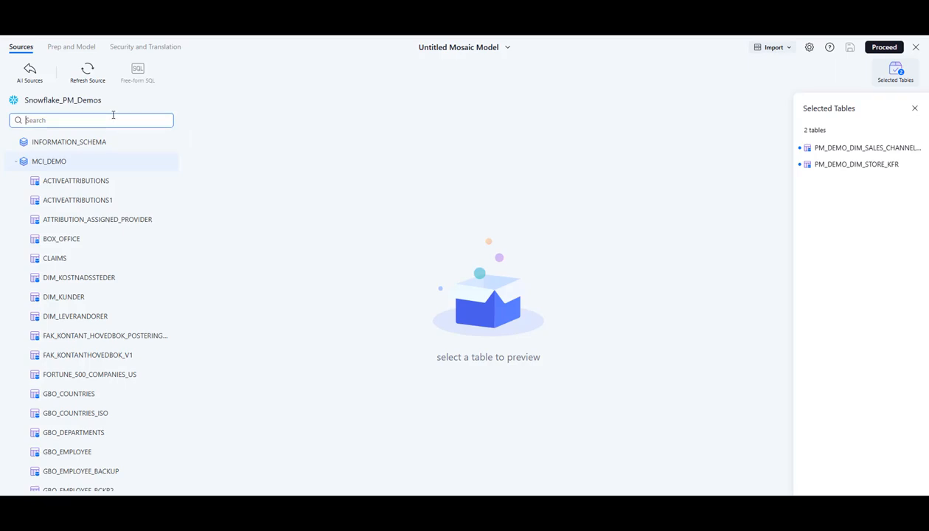
text(KFR)
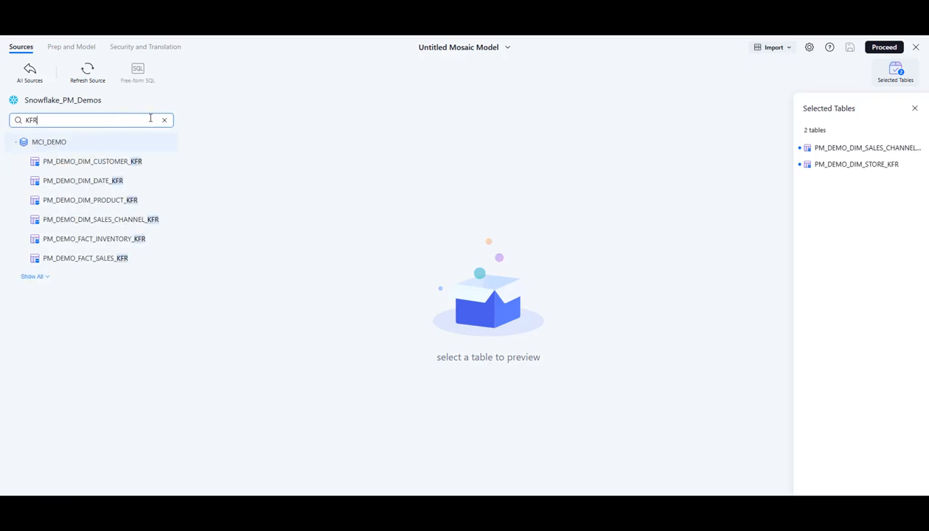
Add the customer, date and product dimension tables and PM_DEMO_FACT_SALES_KFR to the selected tables, previewing the sales fact table.
mouse_move(140, 214)
mouse_move(869, 147)
mouse_move(118, 168)
click(21, 162)
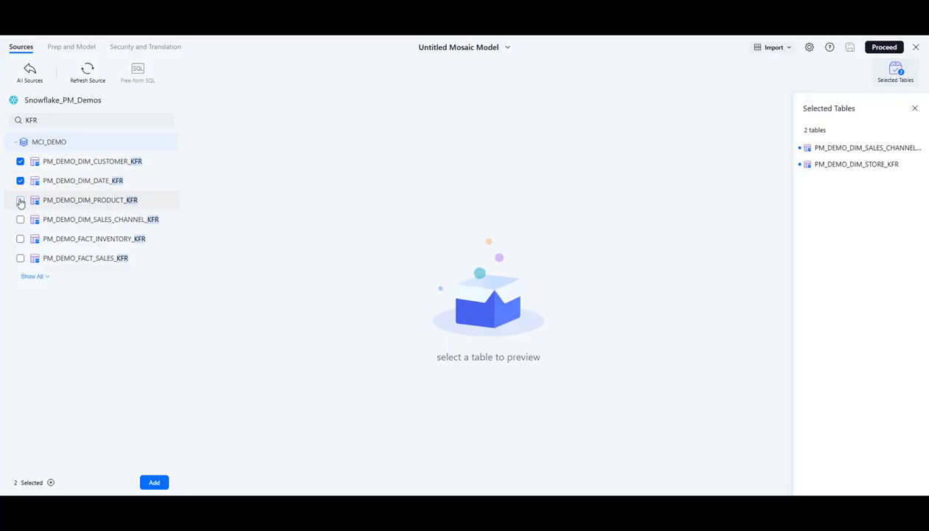
click(21, 259)
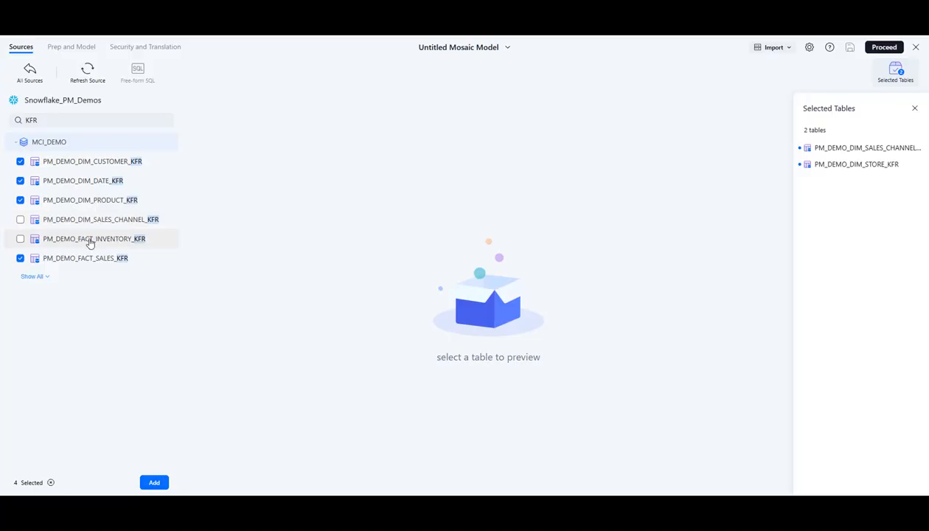
click(131, 262)
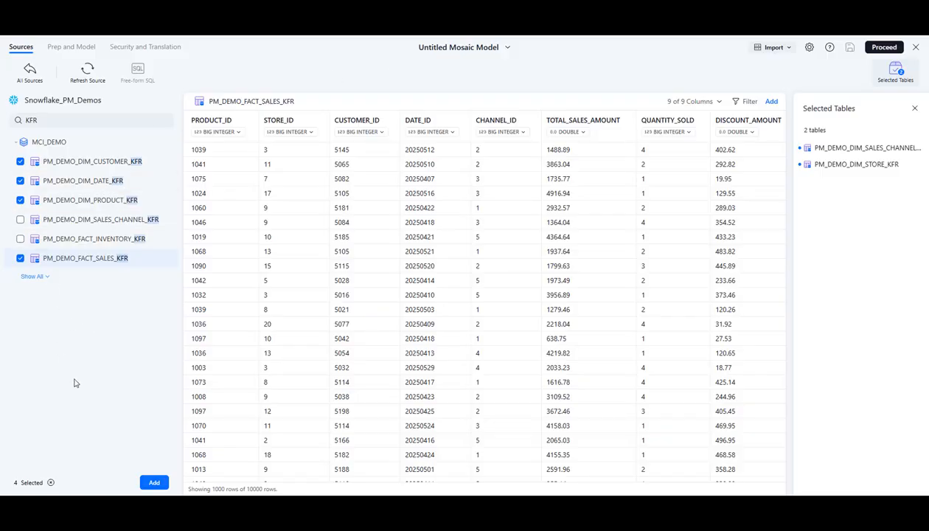
click(152, 483)
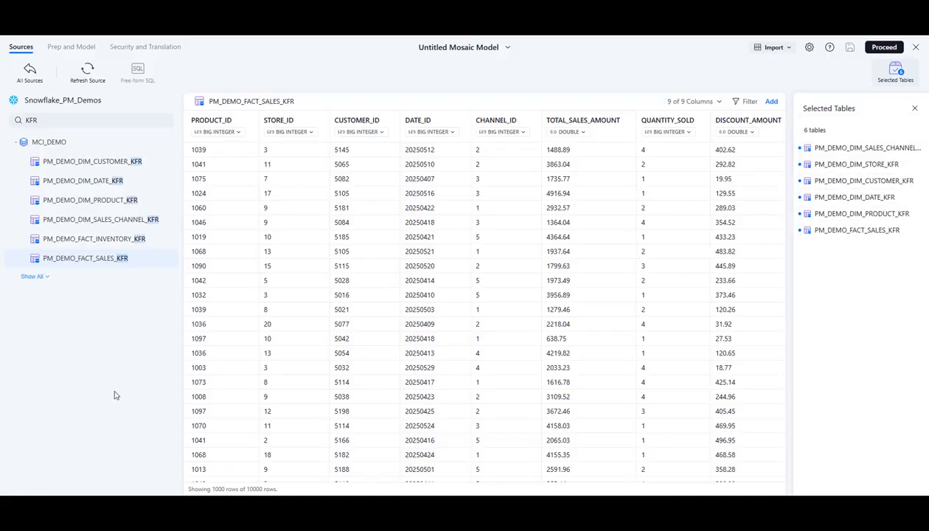
Proceed to building the model from the selected tables and review the modeling suggestions.
click(884, 48)
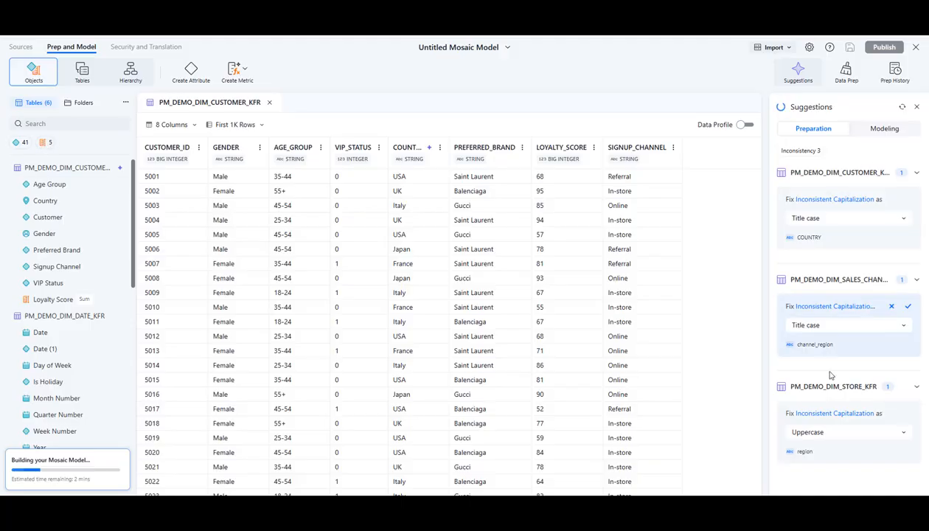
mouse_move(876, 216)
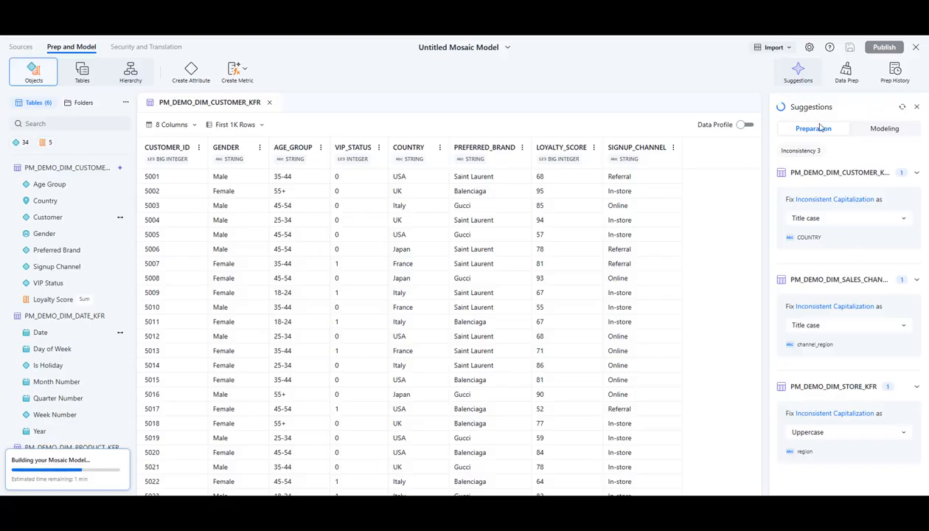
click(871, 124)
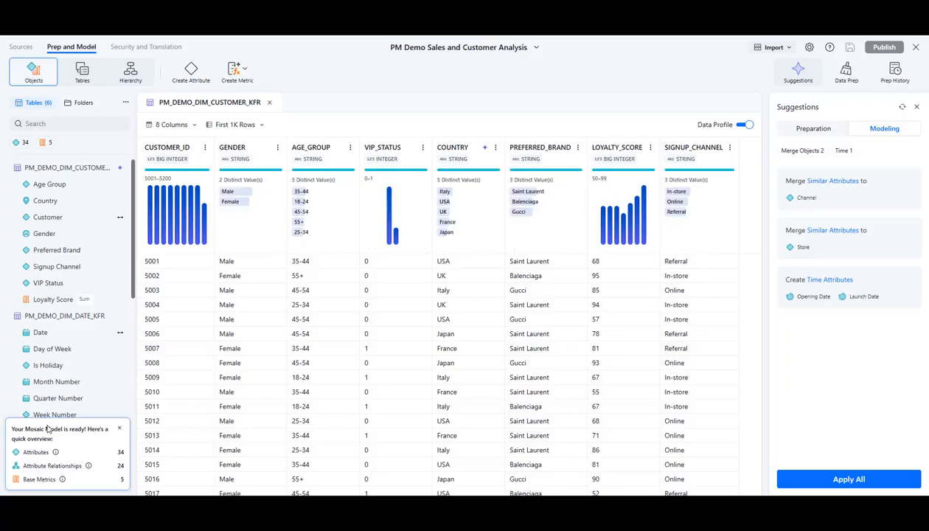
Dismiss the inconsistent capitalization suggestions for the COUNTRY, channel_region and region columns.
click(813, 129)
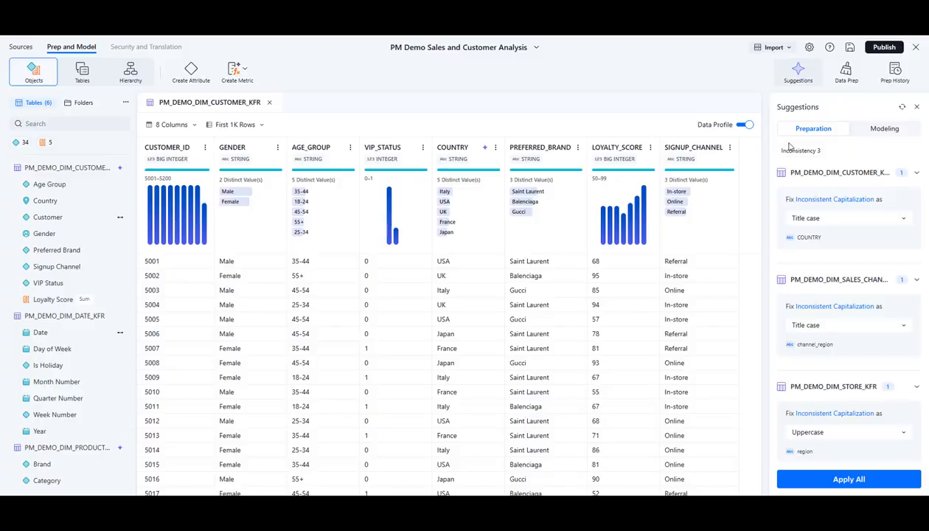
mouse_move(842, 224)
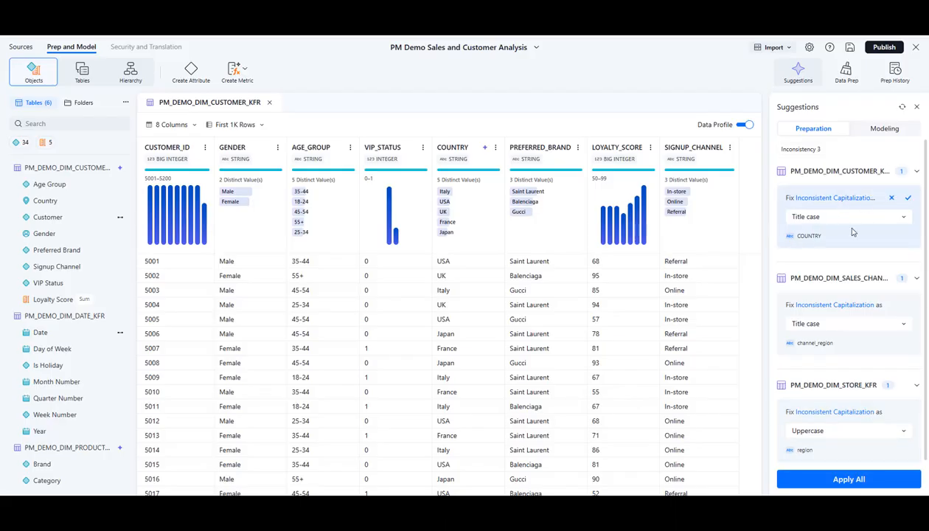
click(893, 199)
click(893, 200)
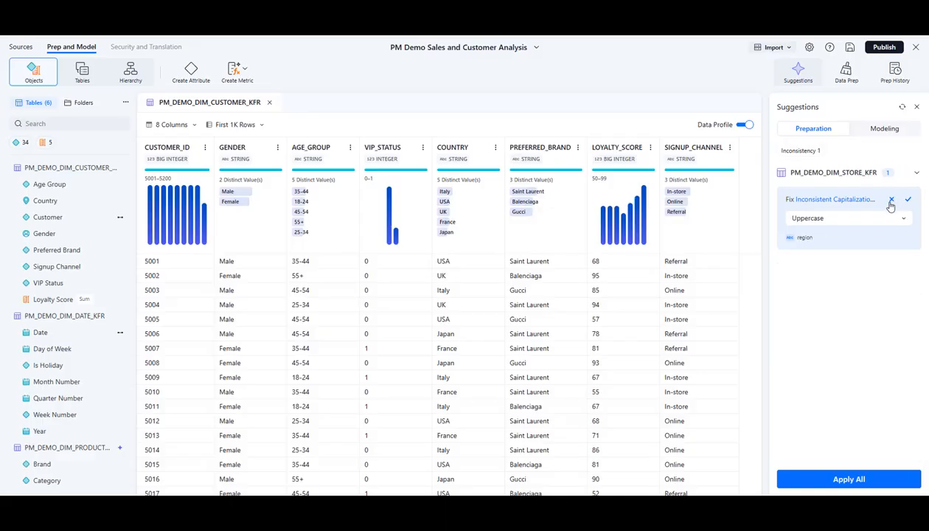
click(893, 200)
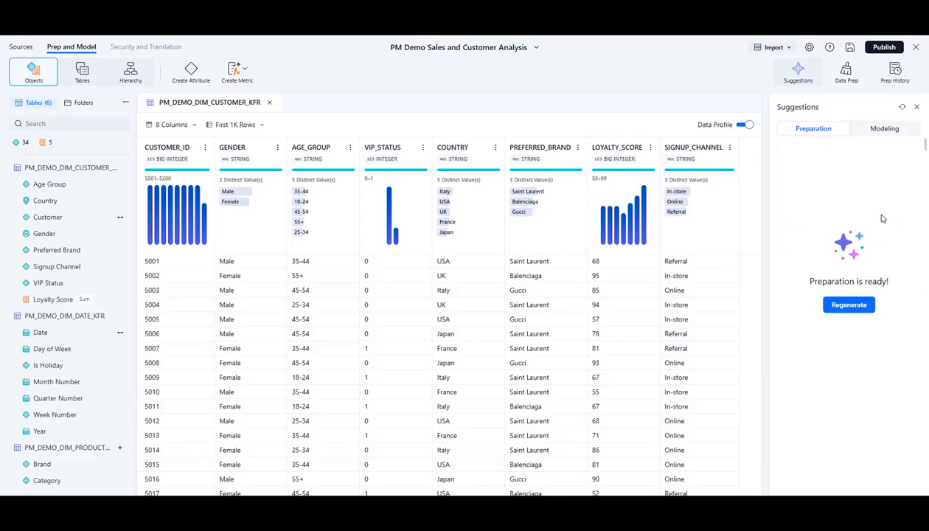
Inspect the sample data of Channel and Channel (1), and accept the suggestion to merge them into Channel.
click(879, 131)
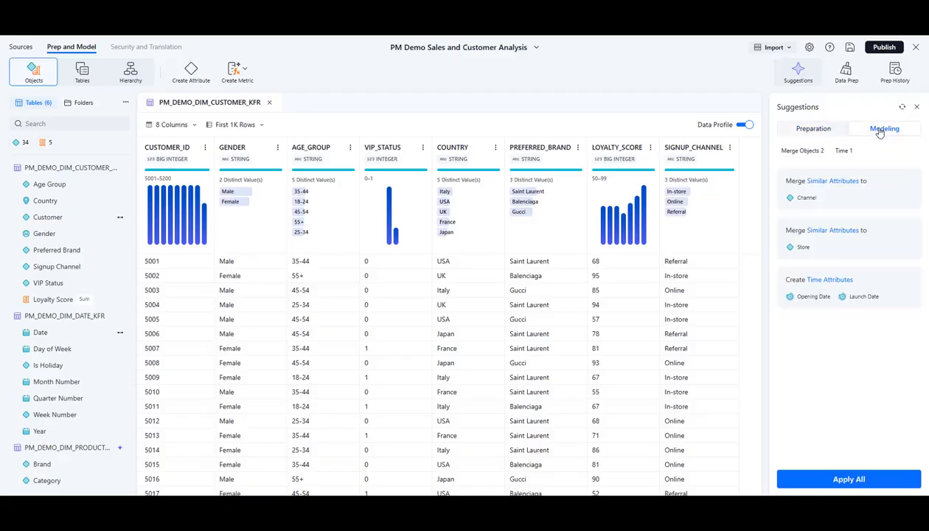
click(842, 200)
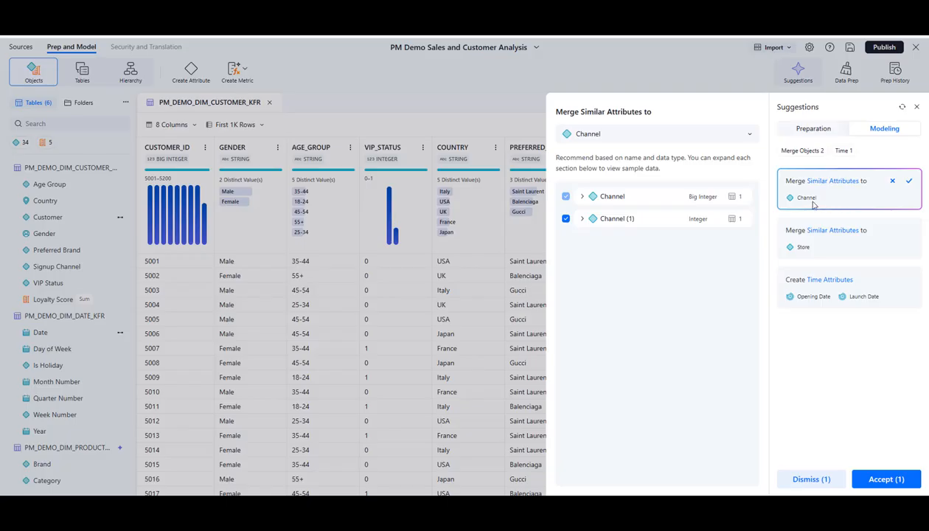
click(582, 219)
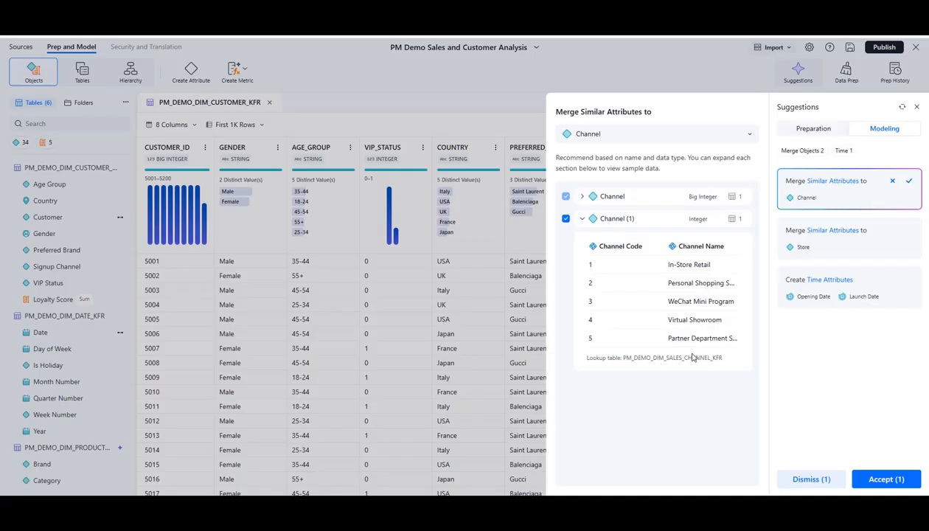
click(582, 197)
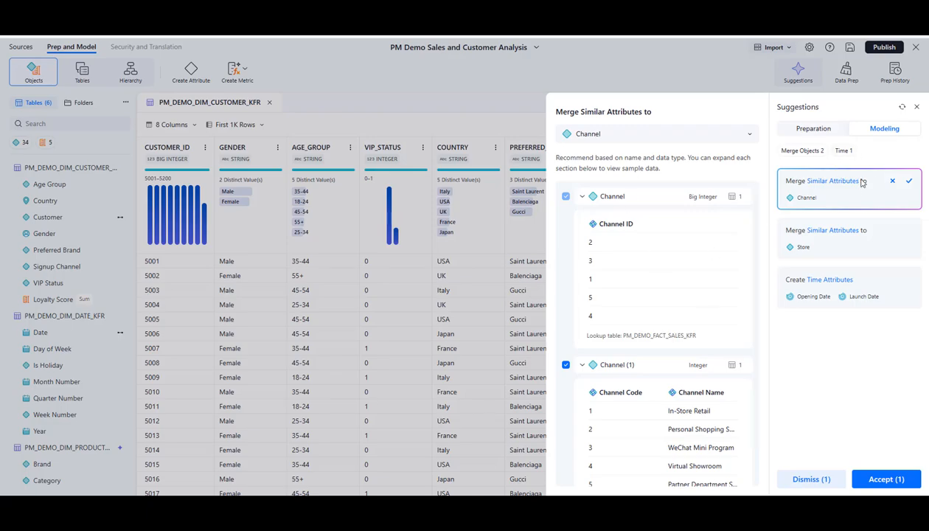
click(910, 182)
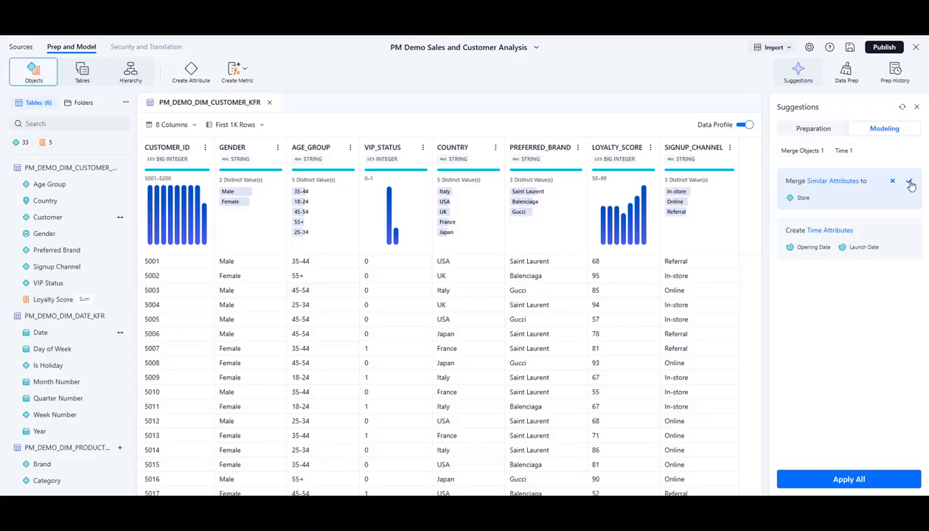
Inspect the sample data of Store and Store (1), and accept the suggestion to merge them into Store.
click(831, 199)
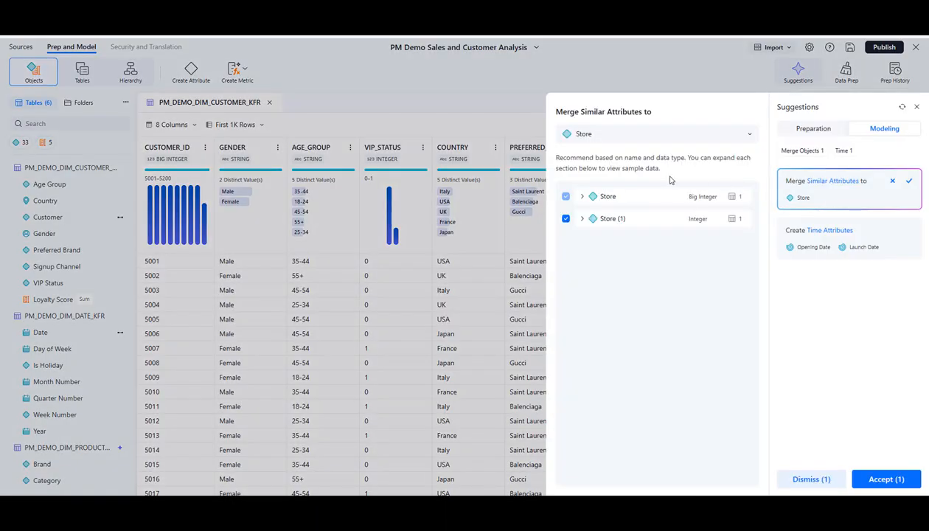
click(582, 219)
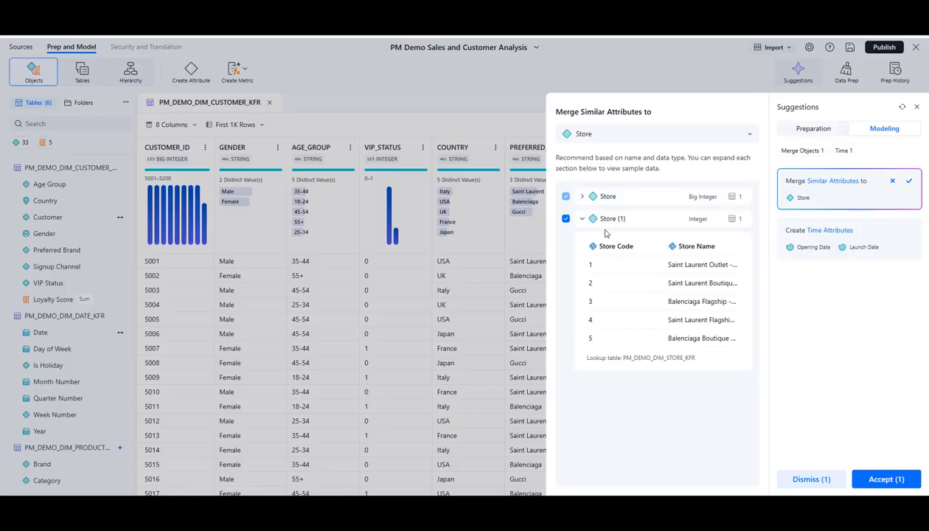
click(583, 197)
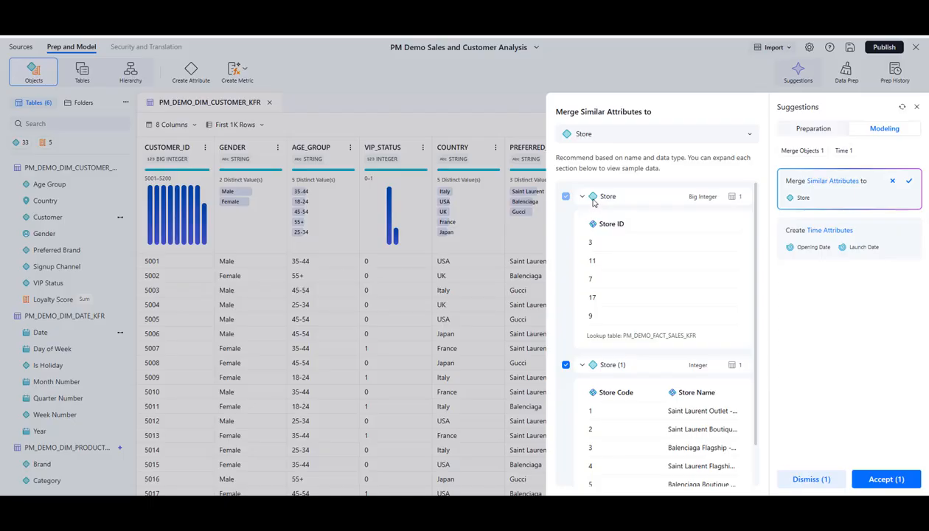
click(910, 183)
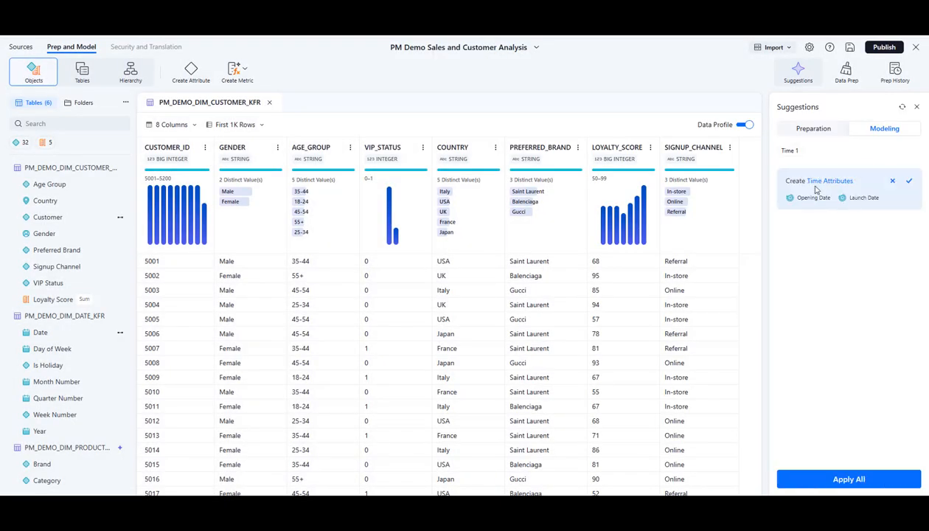
Accept the suggestion to create month, quarter and year time attributes for Opening Date and Launch Date.
click(867, 185)
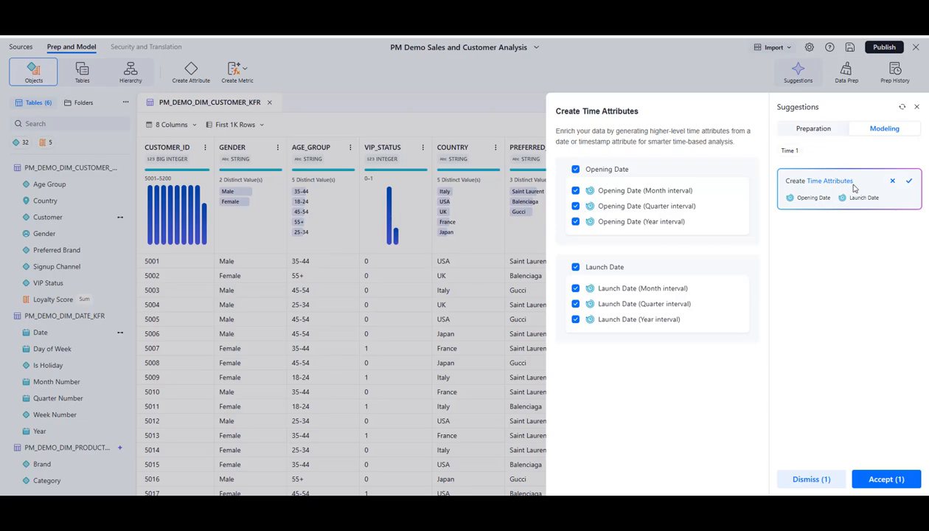
click(910, 183)
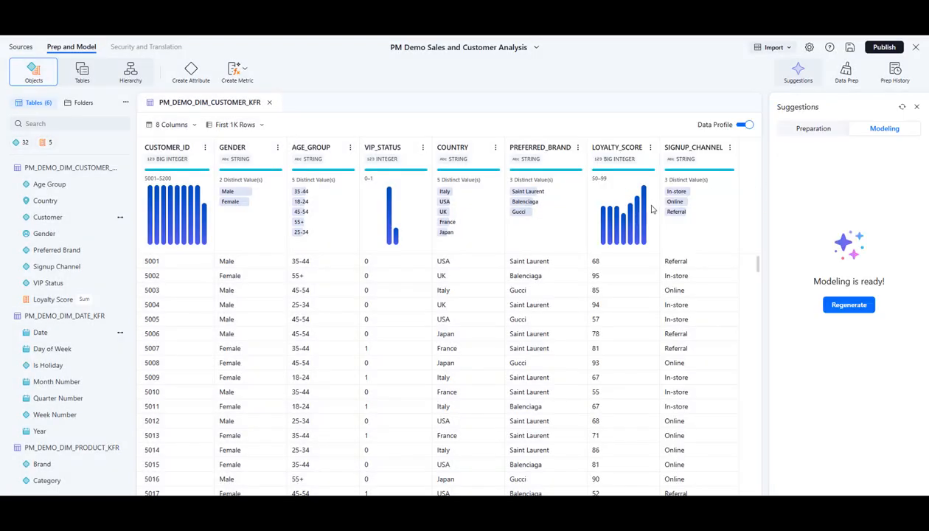
Show the model as table cards and widen the sales channel card until its full table name fits.
mouse_move(555, 173)
click(83, 73)
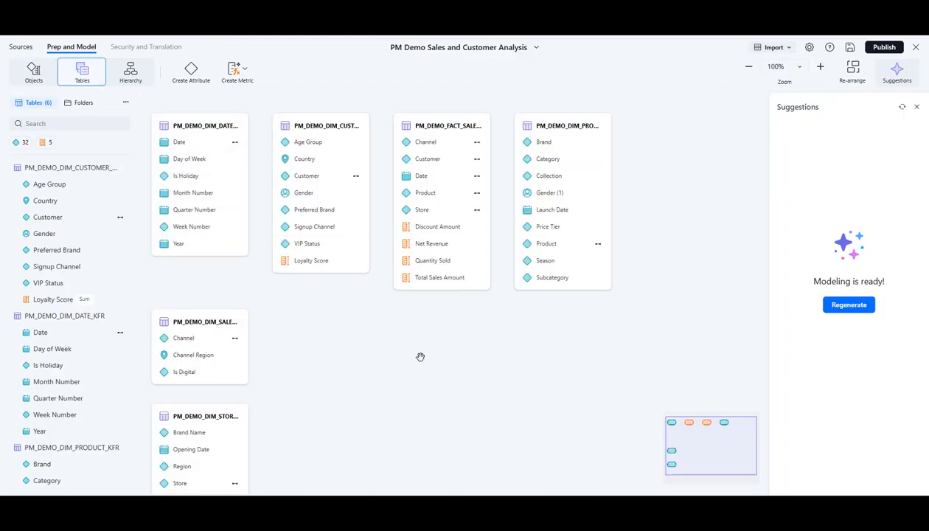
scroll(420, 356, down, 2)
scroll(418, 357, up, 2)
drag(247, 334, 312, 333)
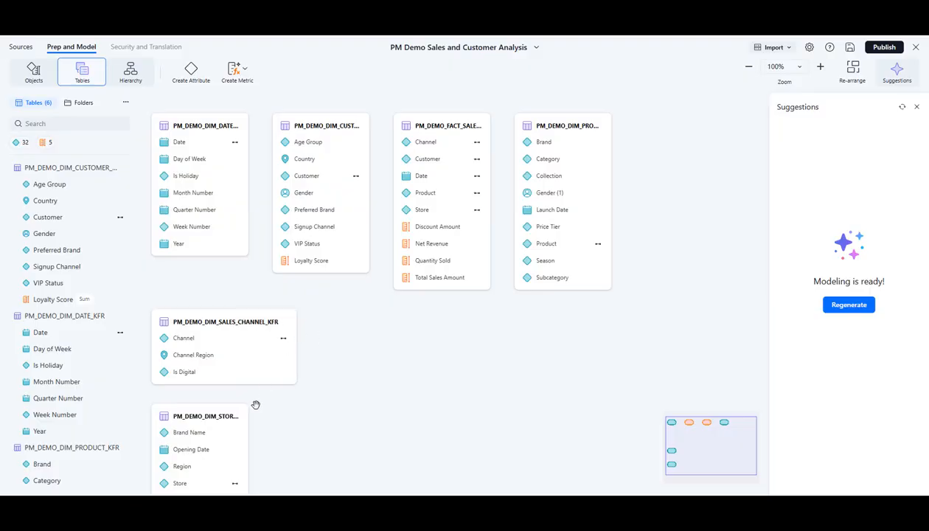
Widen the store and fact sales table cards to fit their full names, and display the link of the Store attribute between them.
drag(248, 439, 306, 438)
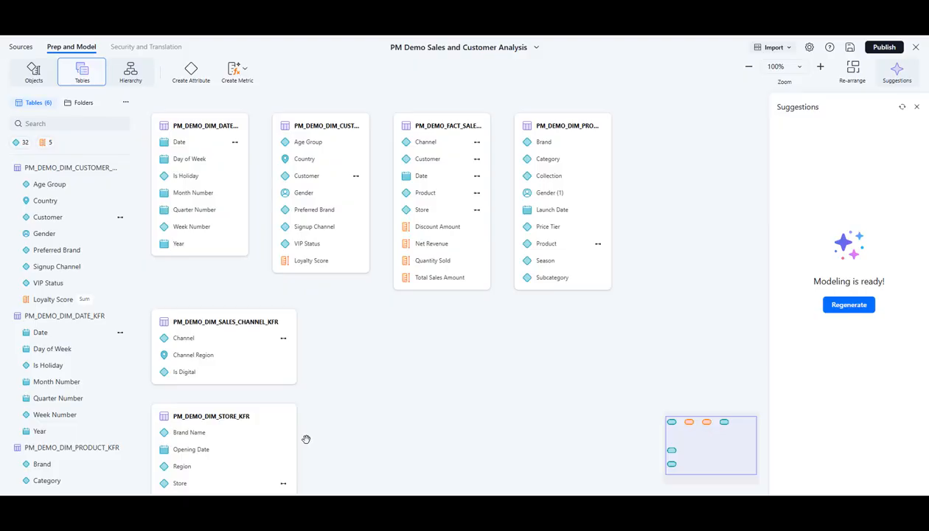
click(284, 487)
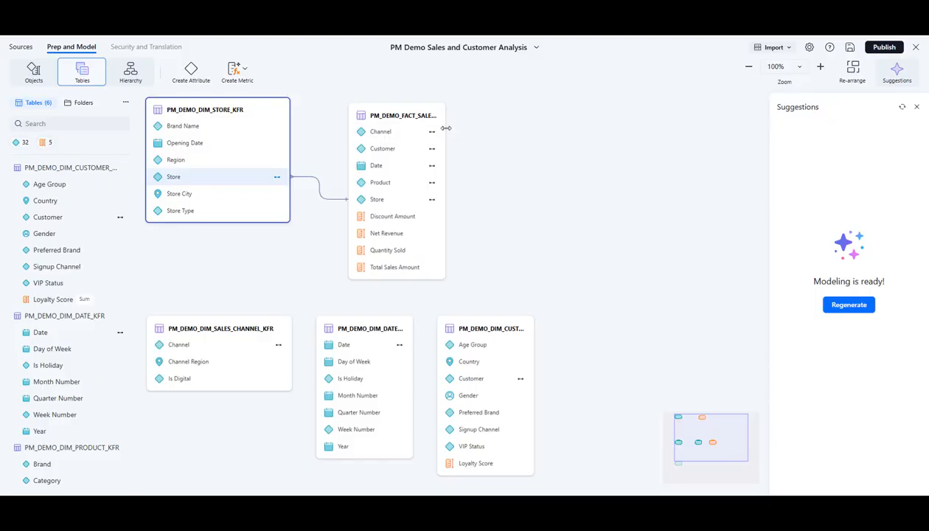
drag(477, 129, 494, 130)
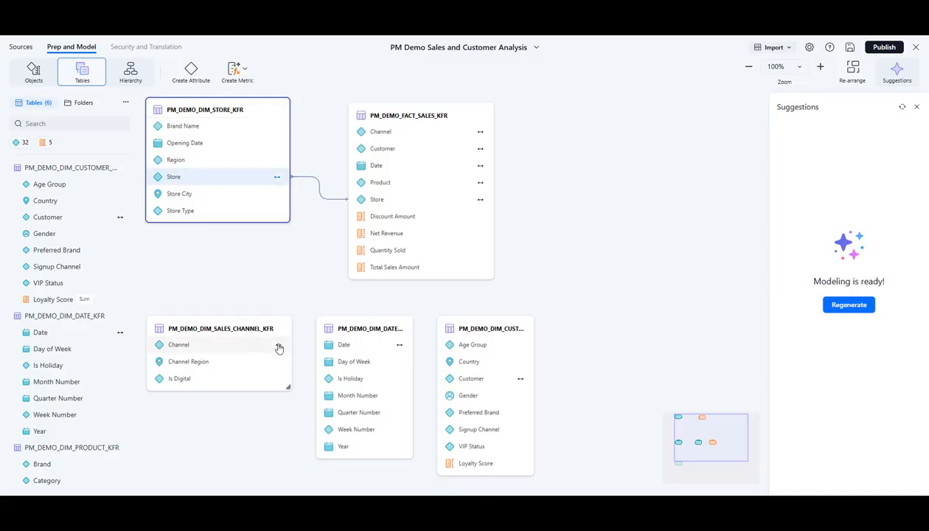
Rename the Channel attribute in the PM_DEMO_DIM_SALES_CHANNEL_KFR table as Sales Channel.
right_click(201, 347)
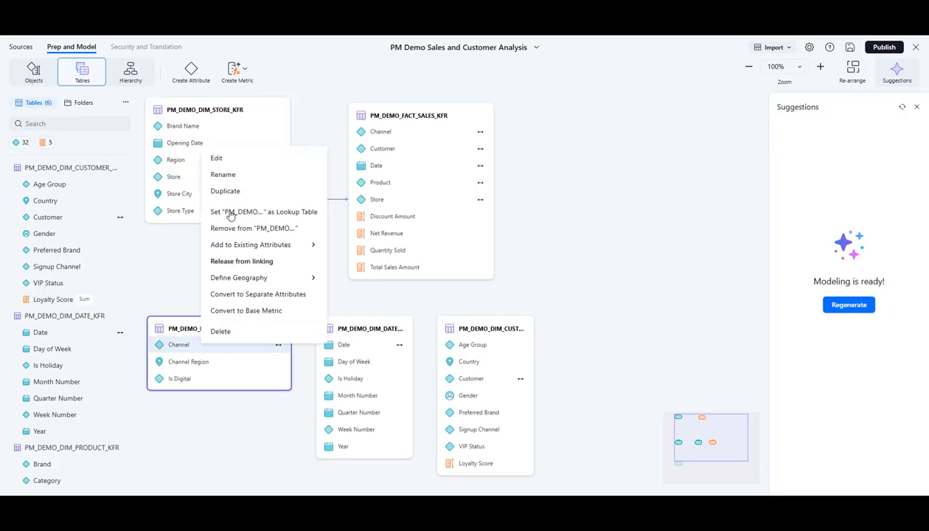
click(229, 178)
key(Home)
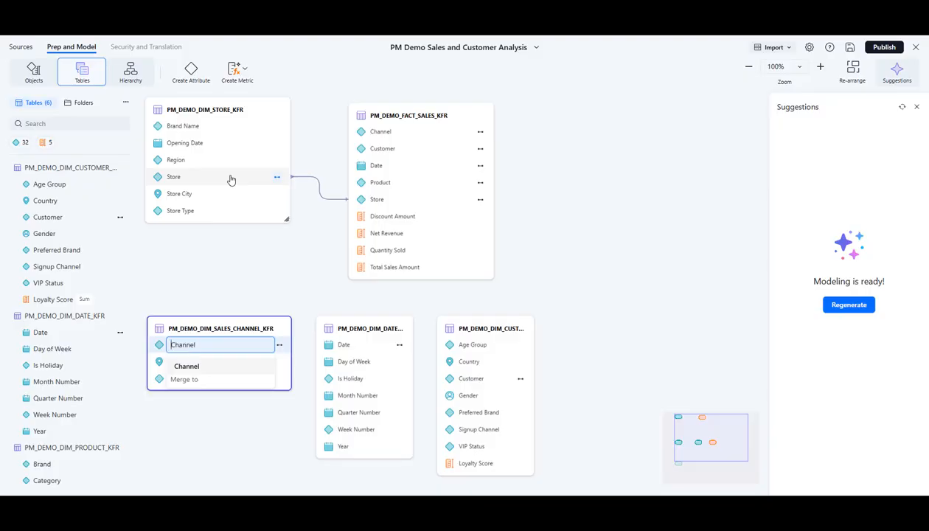
text(Sales)
key(Return)
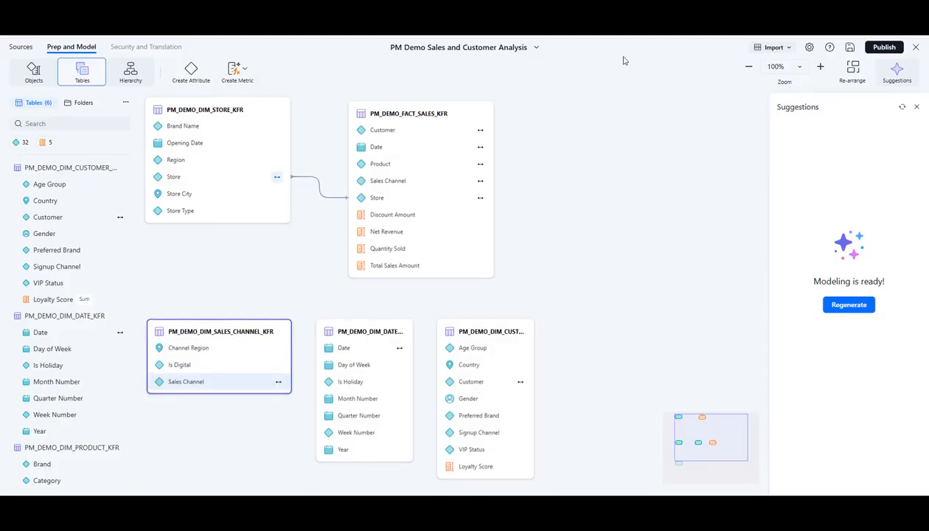